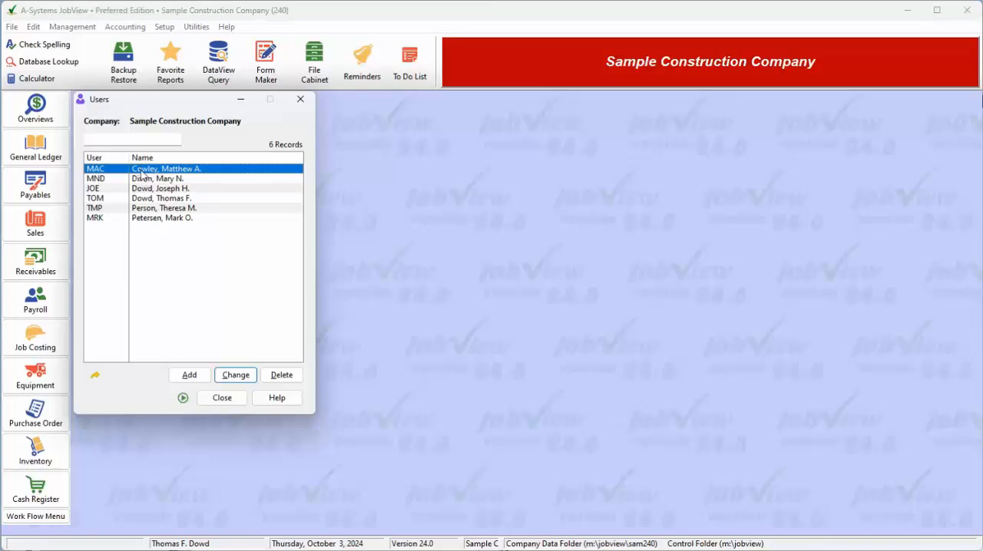
# Start adding a new user to the company's user list, authorising it with the system password.
pyautogui.click(141, 199)
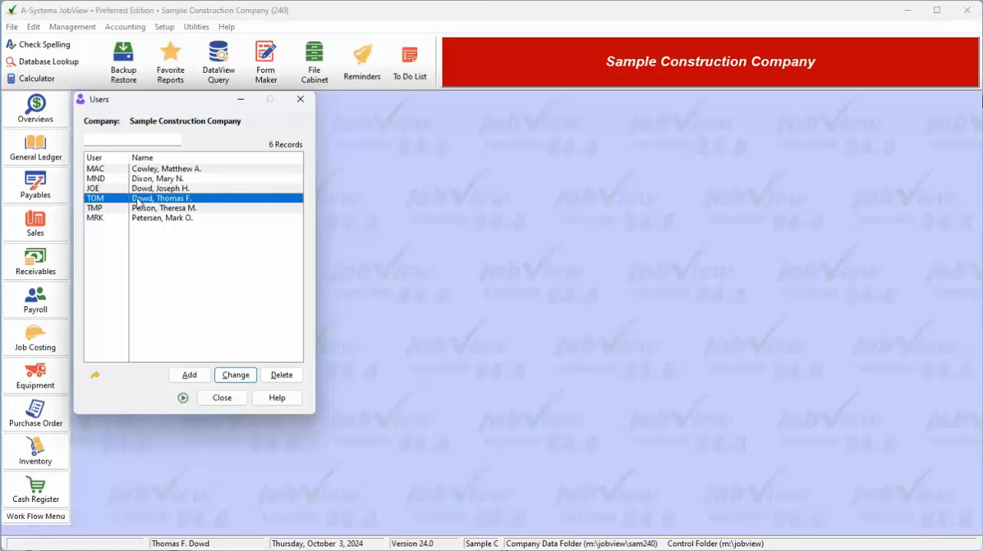
pyautogui.click(191, 375)
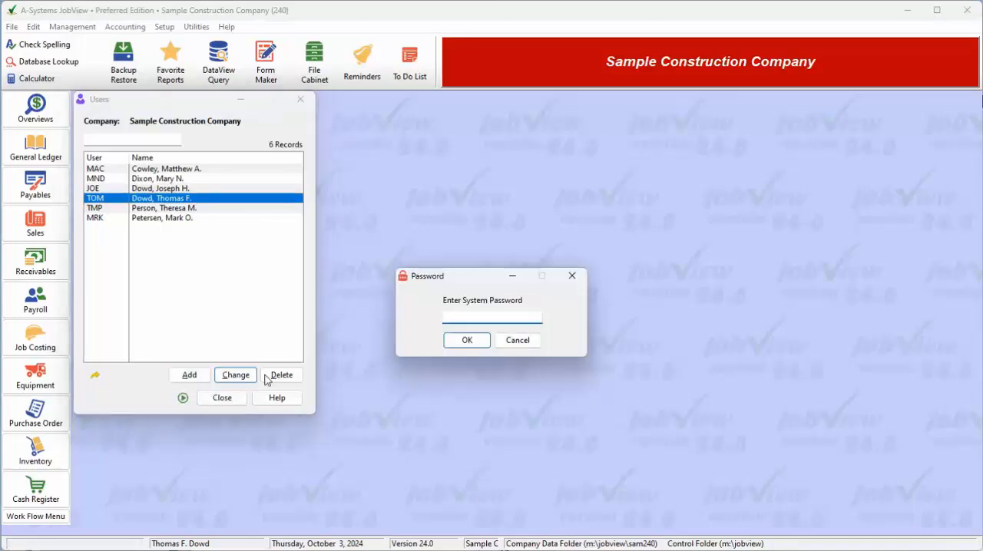
pyautogui.write('••••••')
pyautogui.click(461, 346)
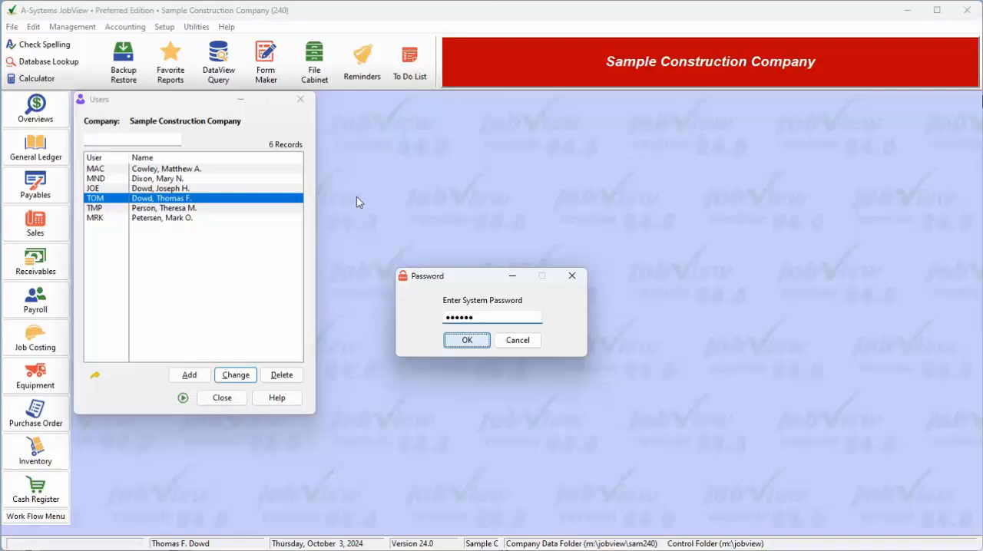
pyautogui.press('Return')
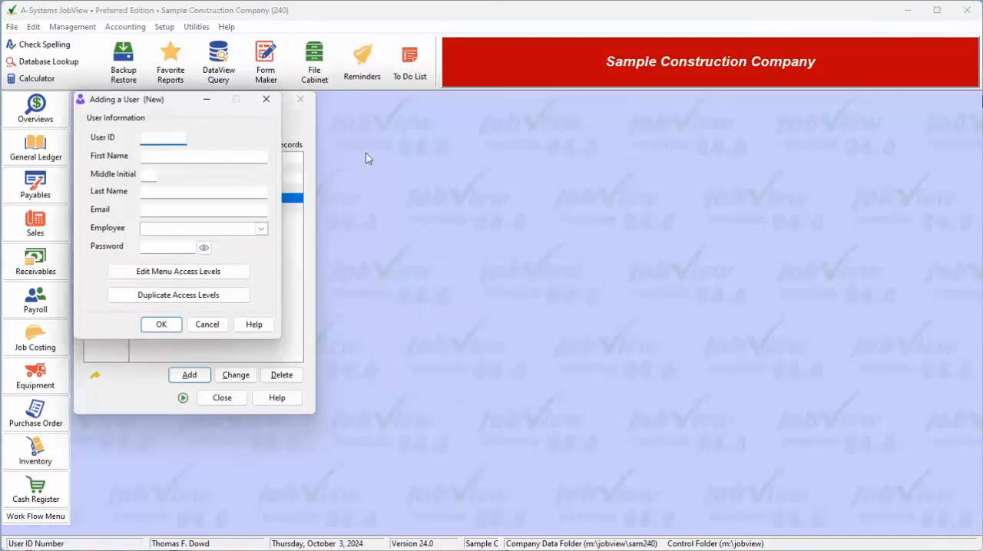
# Enter GAD as the new user's ID and fill in the first name, middle initial A and last name.
pyautogui.write('GAD')
pyautogui.press('Tab')
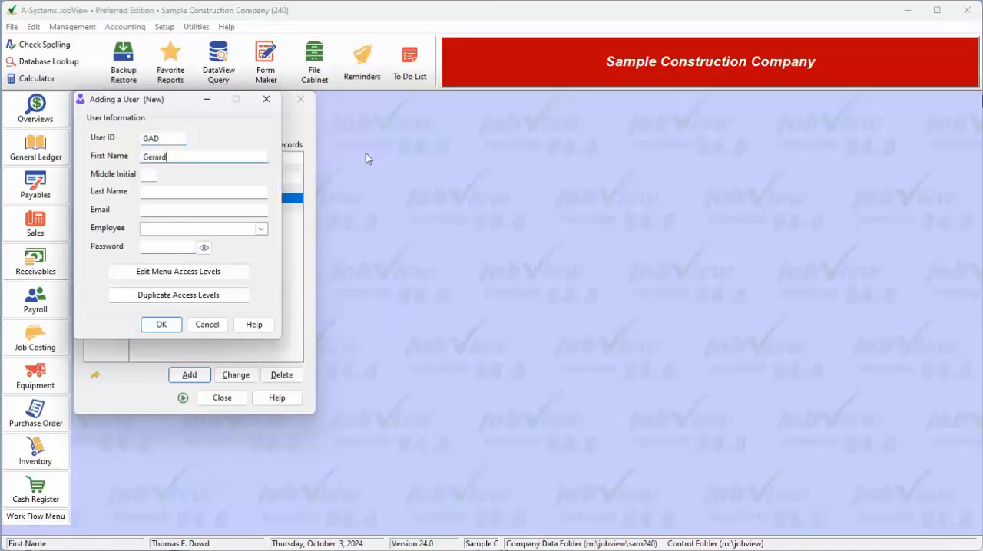
pyautogui.press('Tab')
pyautogui.press('Tab')
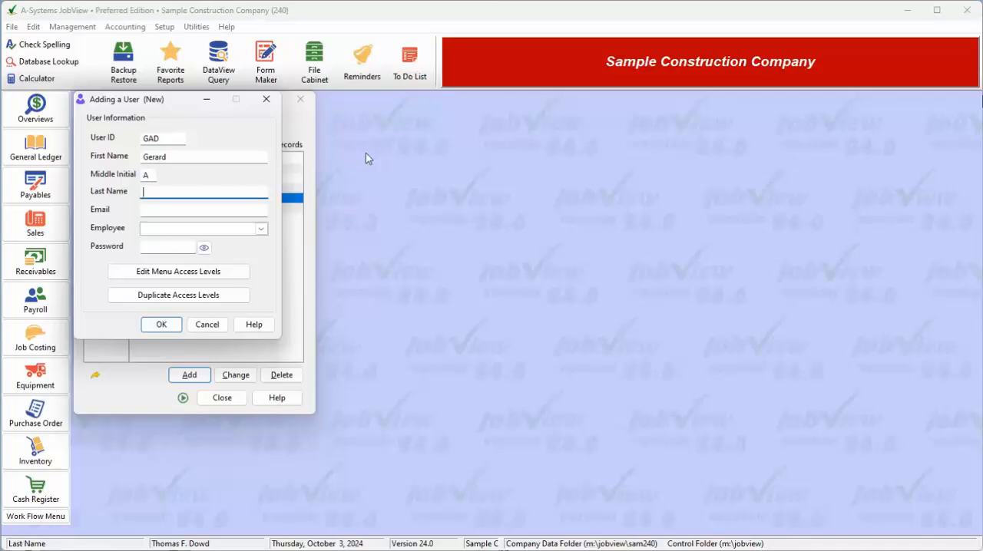
pyautogui.press('Tab')
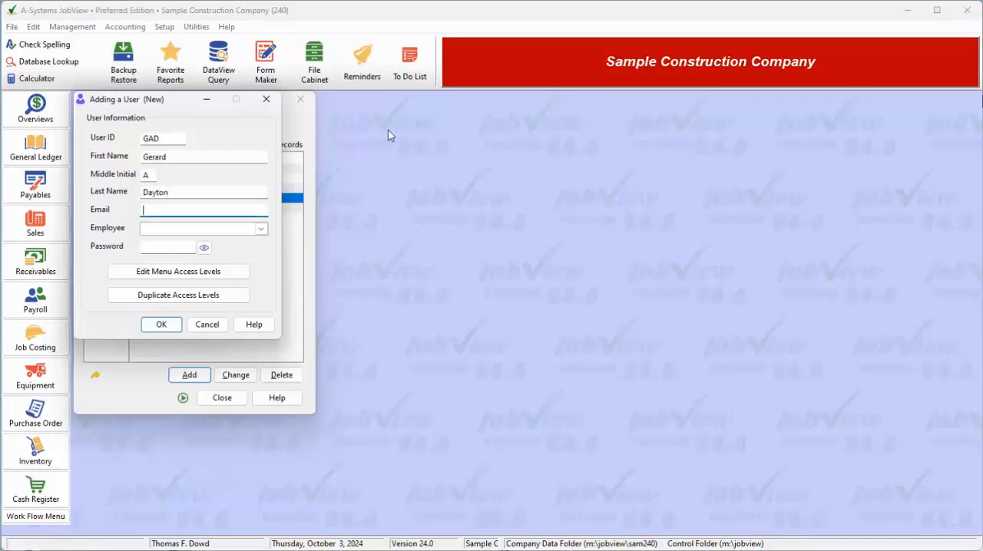
# Fill in the new user's e-mail and password, leaving the Employee link blank.
pyautogui.click(261, 229)
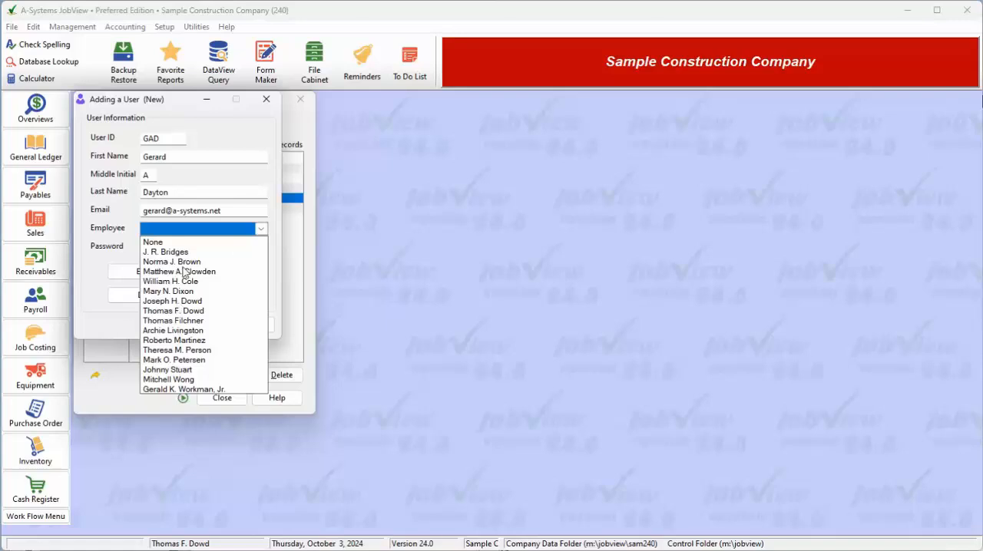
pyautogui.click(195, 230)
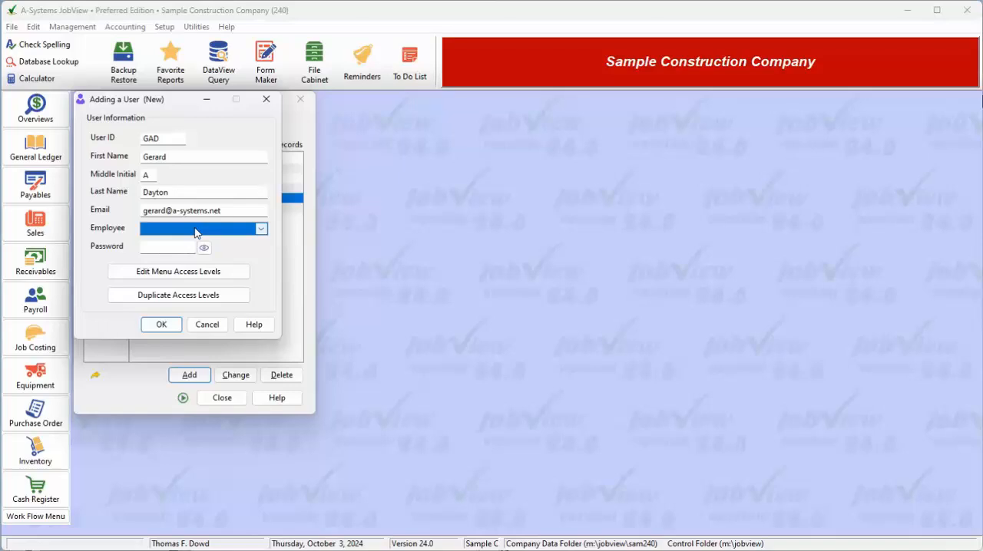
pyautogui.click(175, 247)
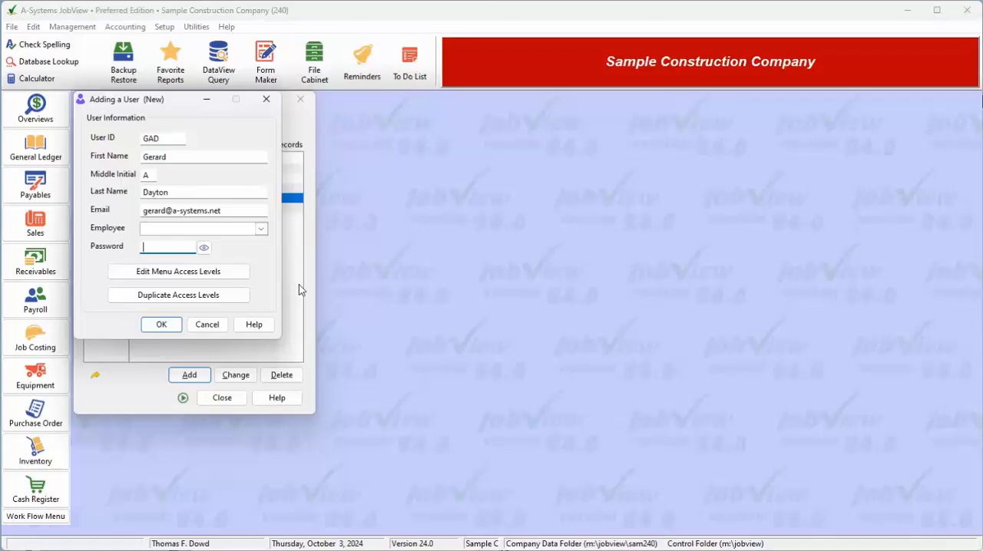
pyautogui.write('••••')
# Open the new user's menu access levels and grant access to all General Ledger options.
pyautogui.click(233, 274)
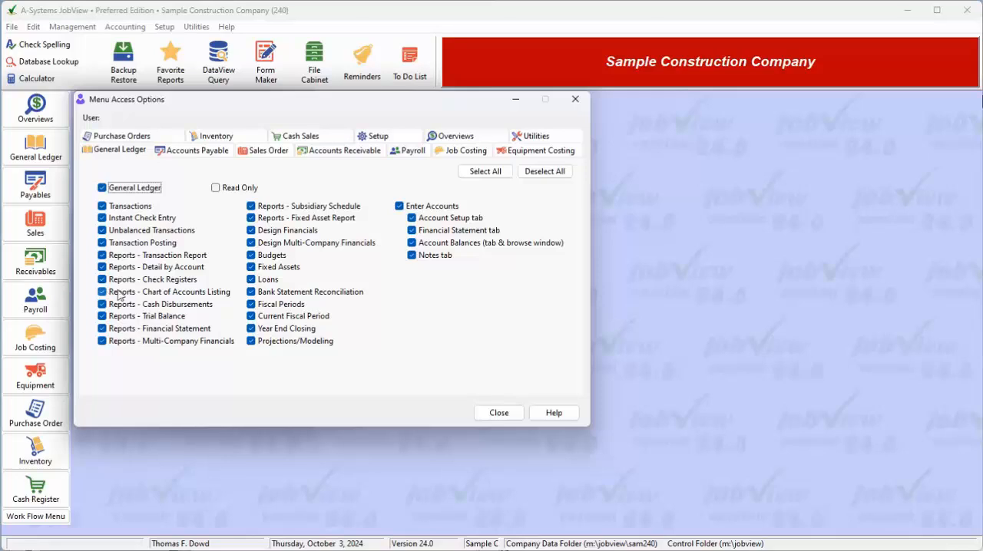
pyautogui.click(102, 206)
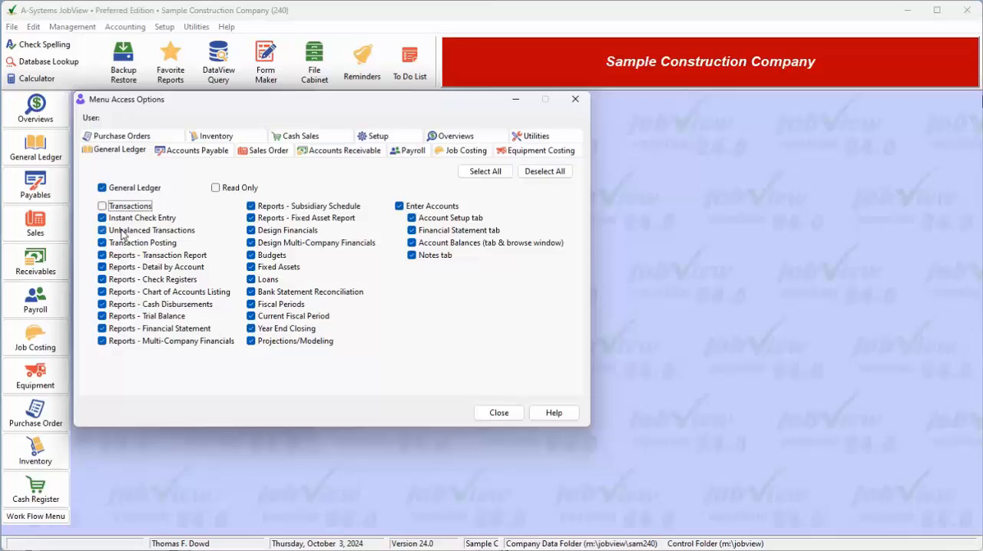
pyautogui.click(102, 207)
pyautogui.click(503, 174)
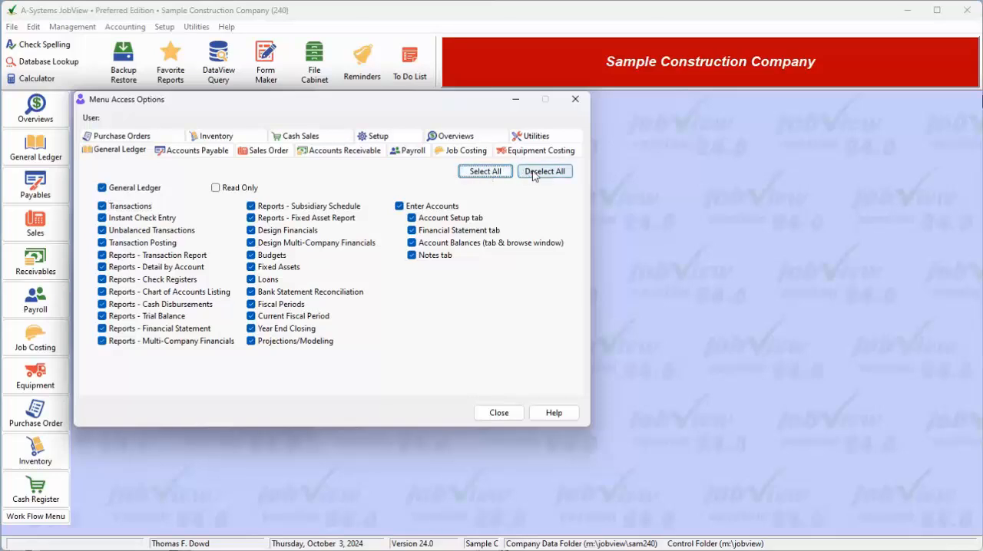
pyautogui.click(533, 173)
pyautogui.click(486, 172)
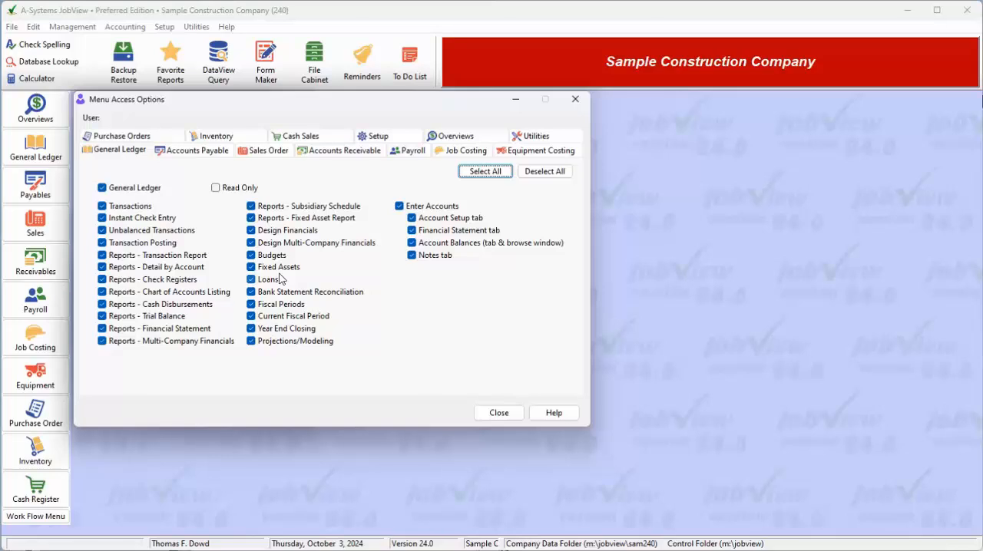
# In the user's Setup access options, set Finish Postings With Errors to Allowed With Permission and close the access options.
pyautogui.click(378, 137)
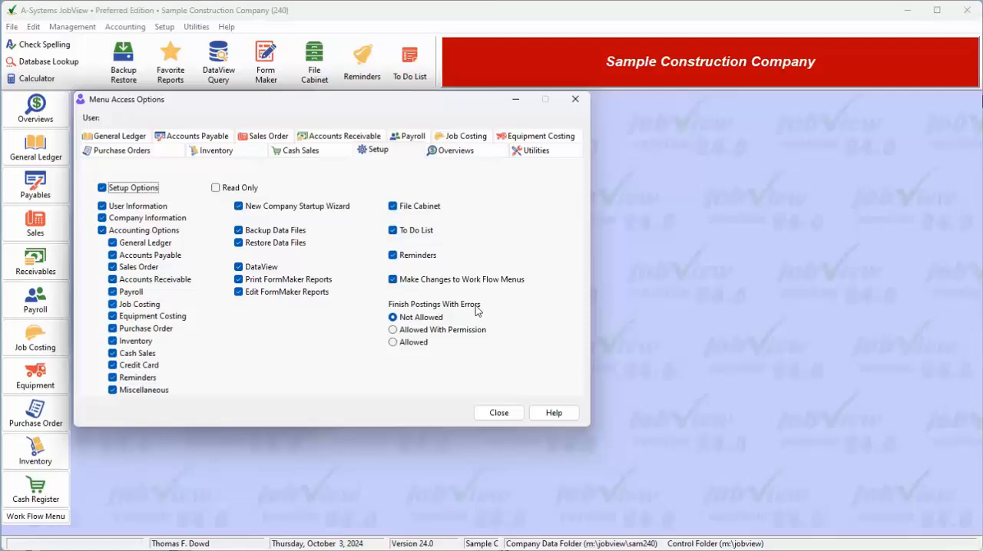
pyautogui.click(414, 344)
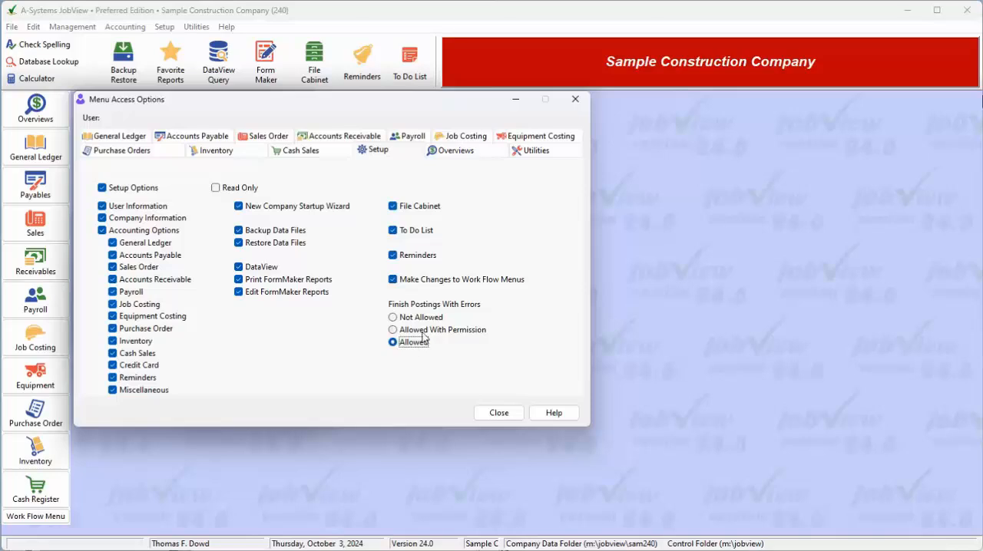
pyautogui.click(419, 321)
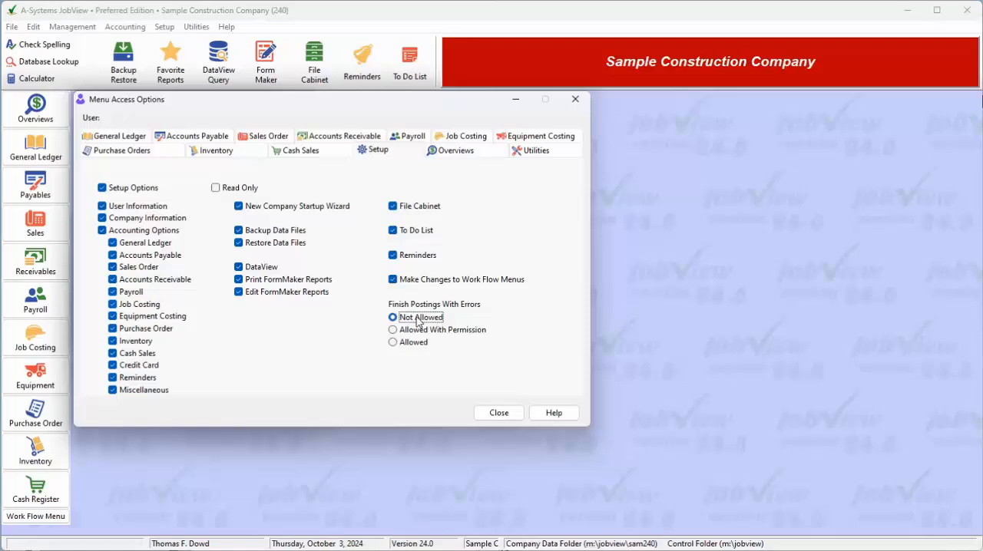
pyautogui.click(418, 331)
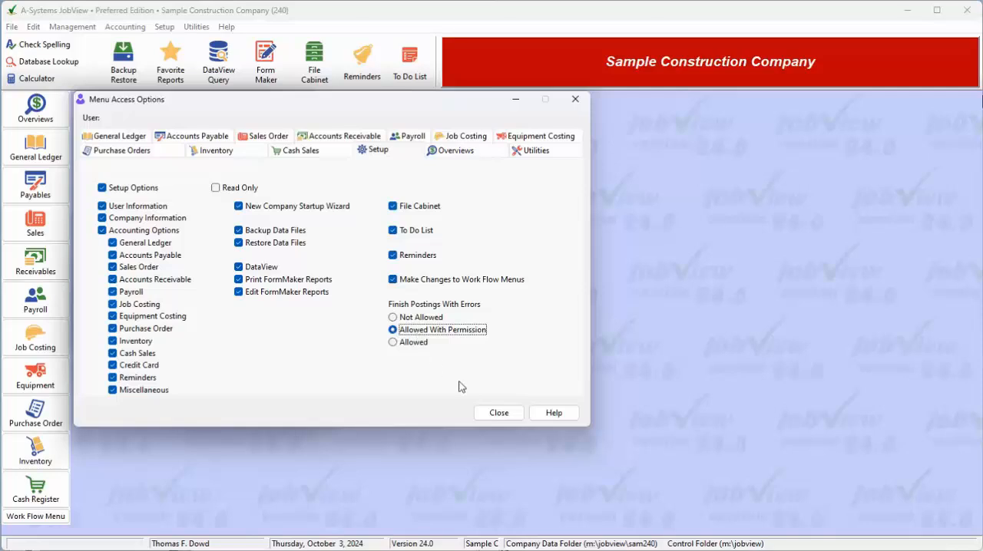
pyautogui.click(496, 416)
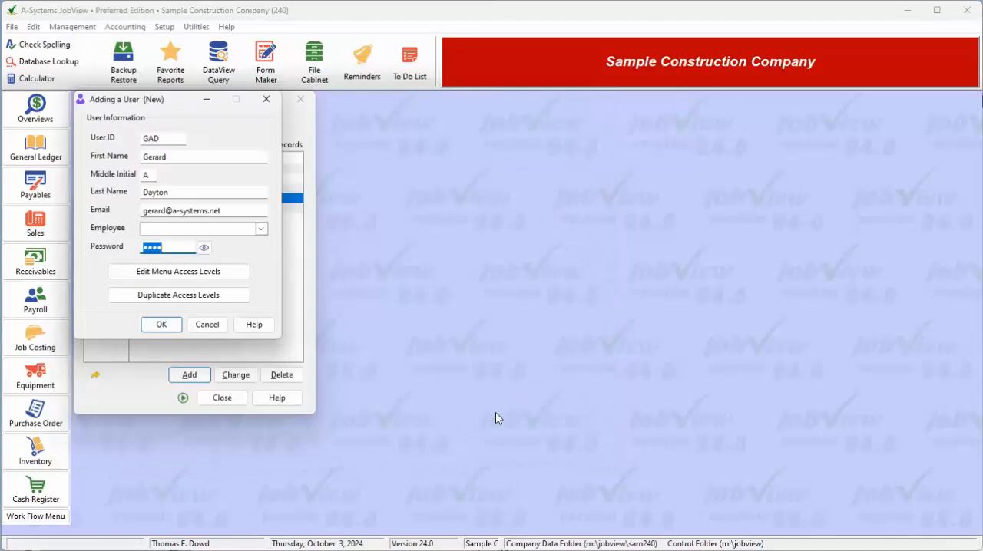
# Save the new user record and close the Users list.
pyautogui.click(162, 327)
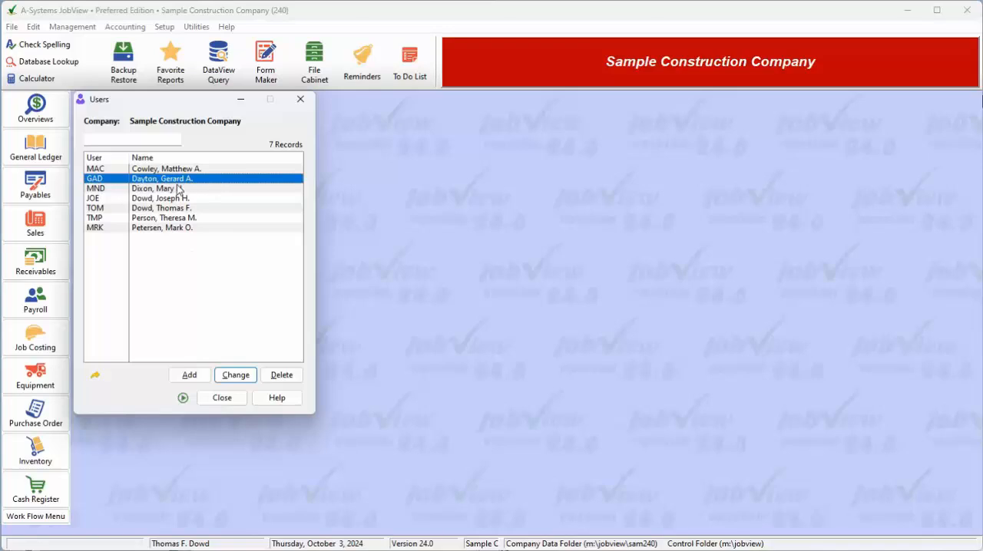
pyautogui.click(223, 401)
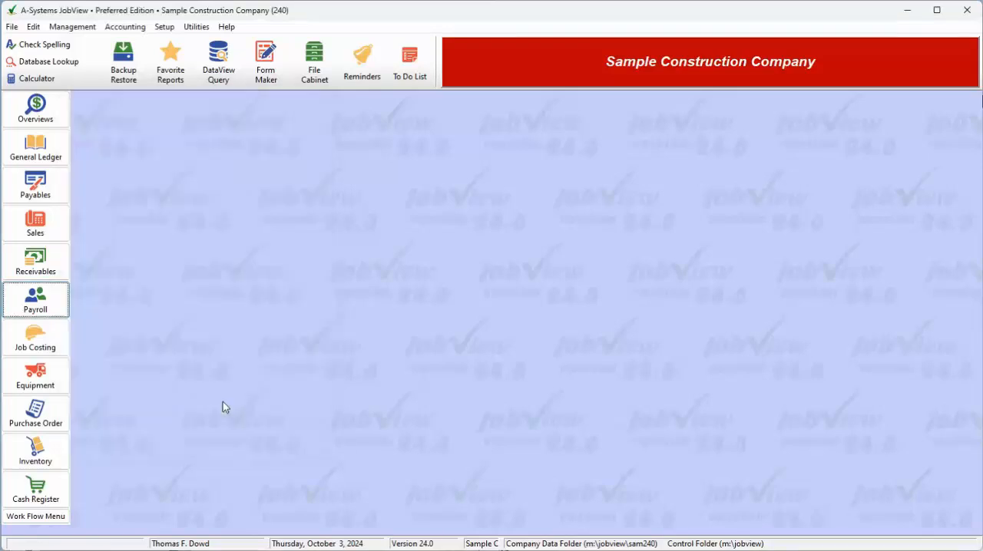